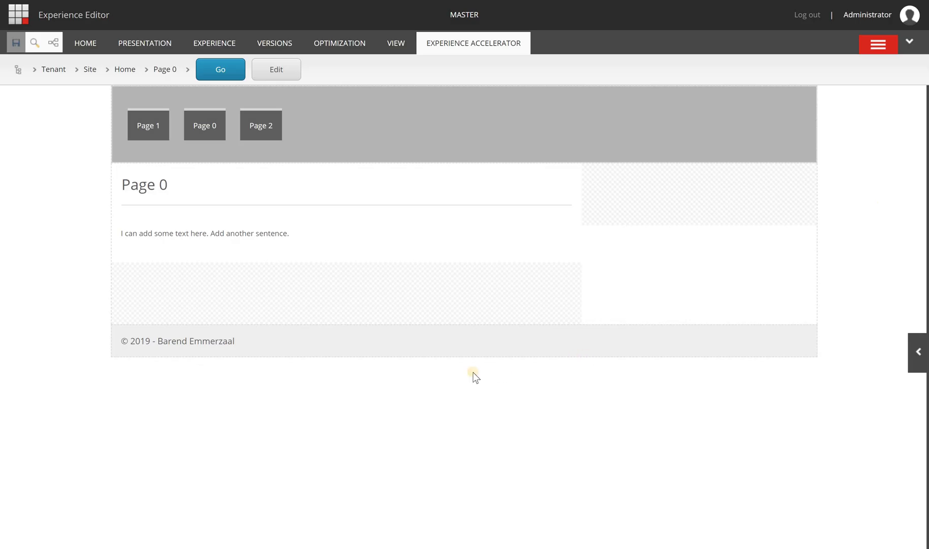
# Open the Content paragraph 'I can add some text here. Add another sentence.' in the full Rich Text Editor.
pyautogui.click(273, 232)
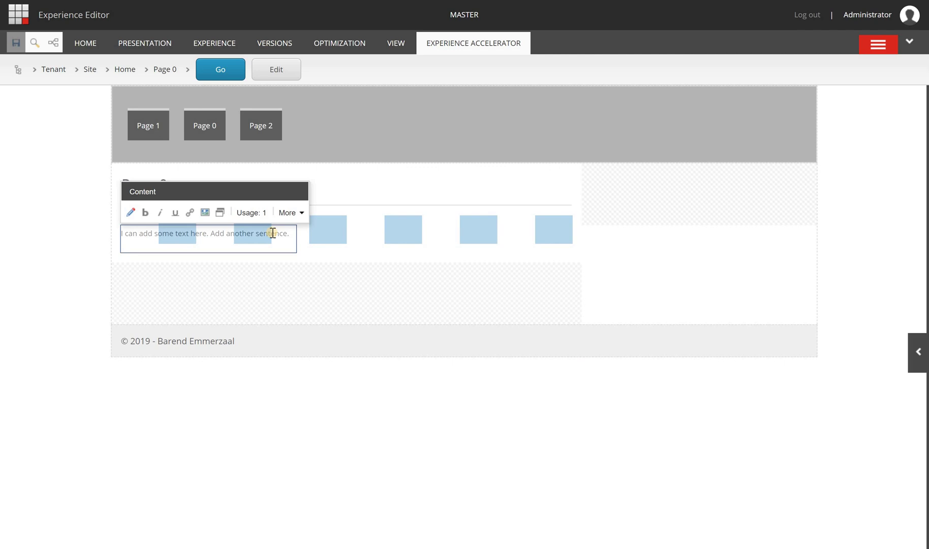
pyautogui.click(130, 213)
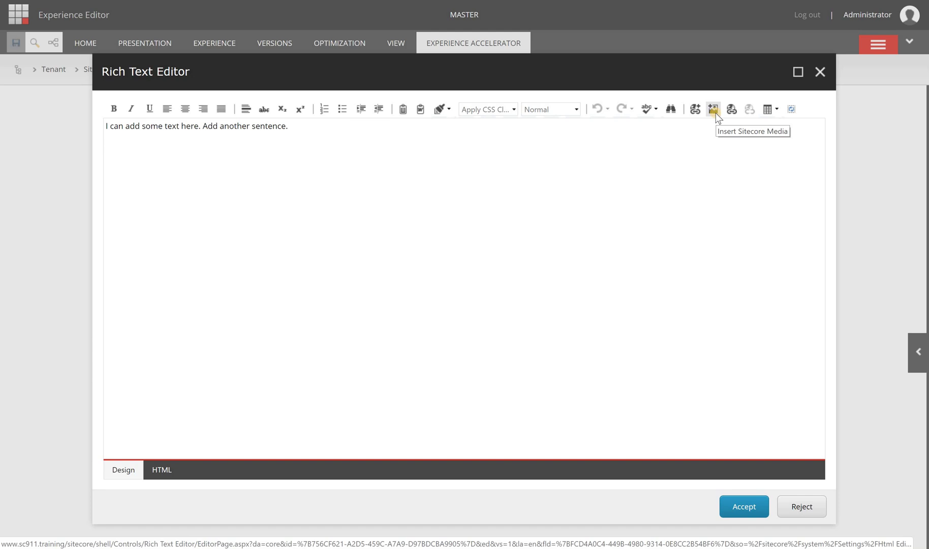
# Choose the cyclist photo 14099298 from the Site media folder to insert.
pyautogui.click(714, 109)
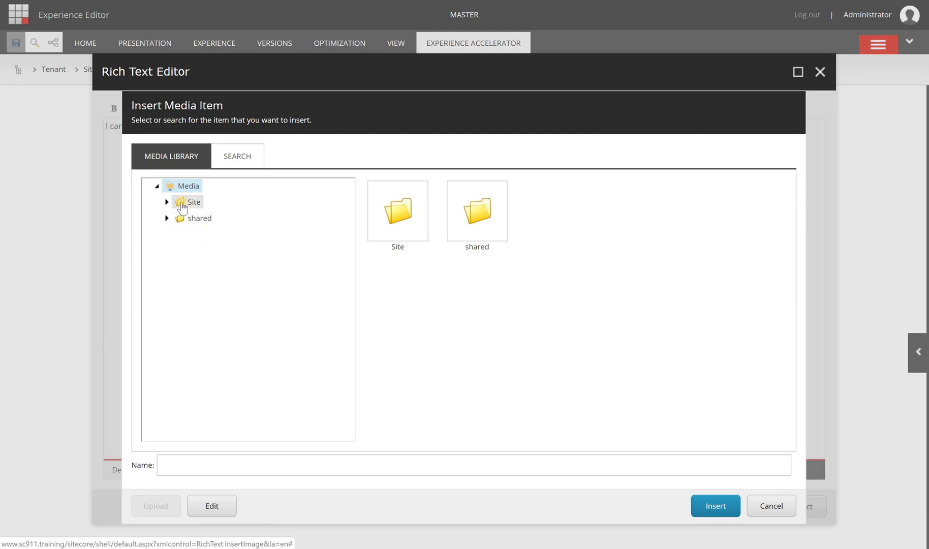
pyautogui.click(190, 202)
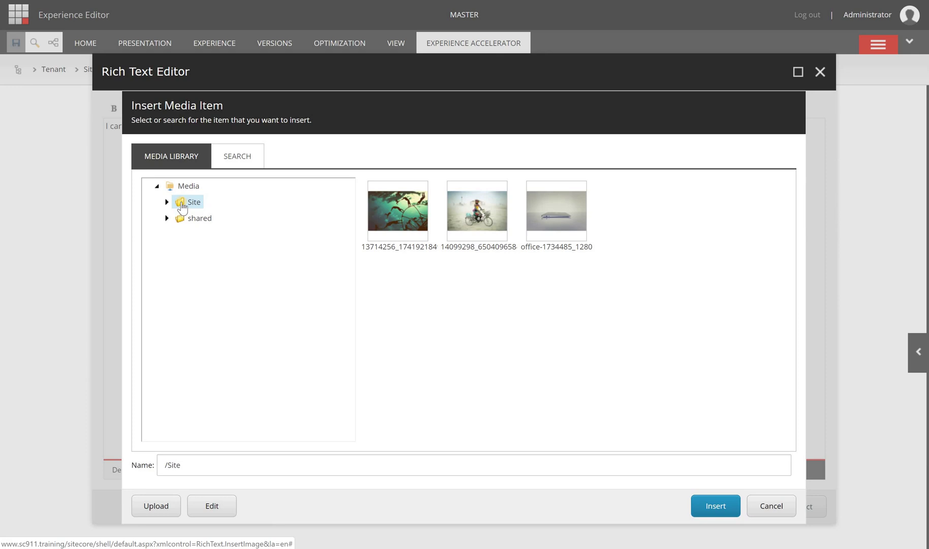
pyautogui.click(416, 222)
pyautogui.click(540, 222)
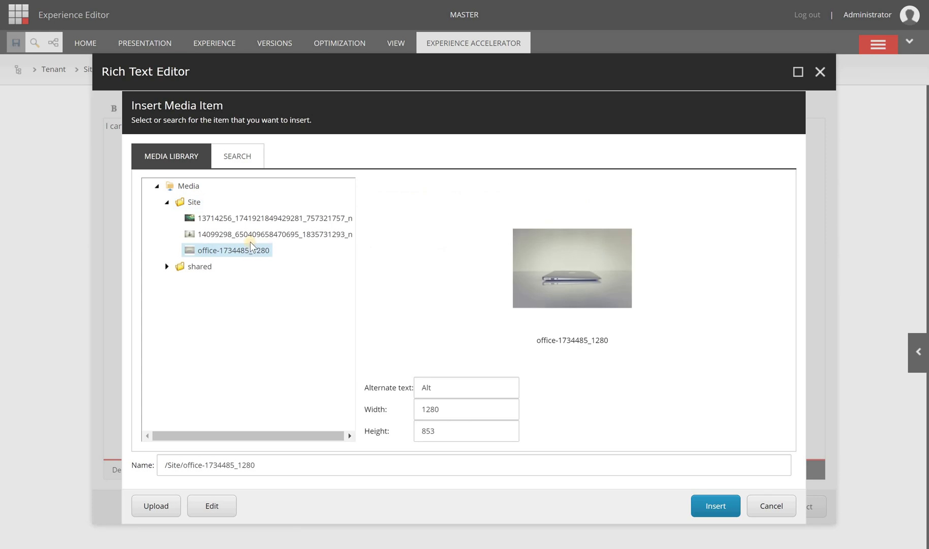
pyautogui.click(314, 237)
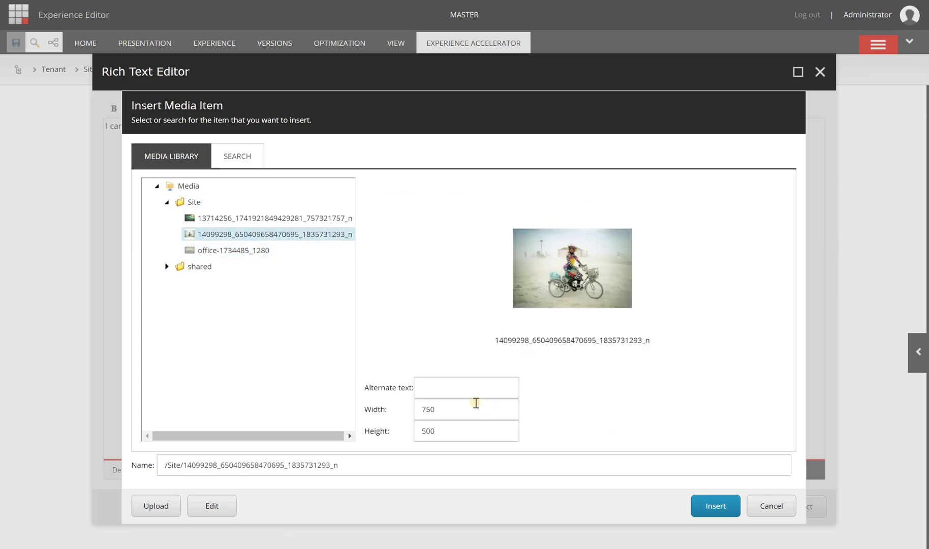
# Give the photo alternate text 'Photo', insert it below the sentence, and accept the changes.
pyautogui.click(447, 385)
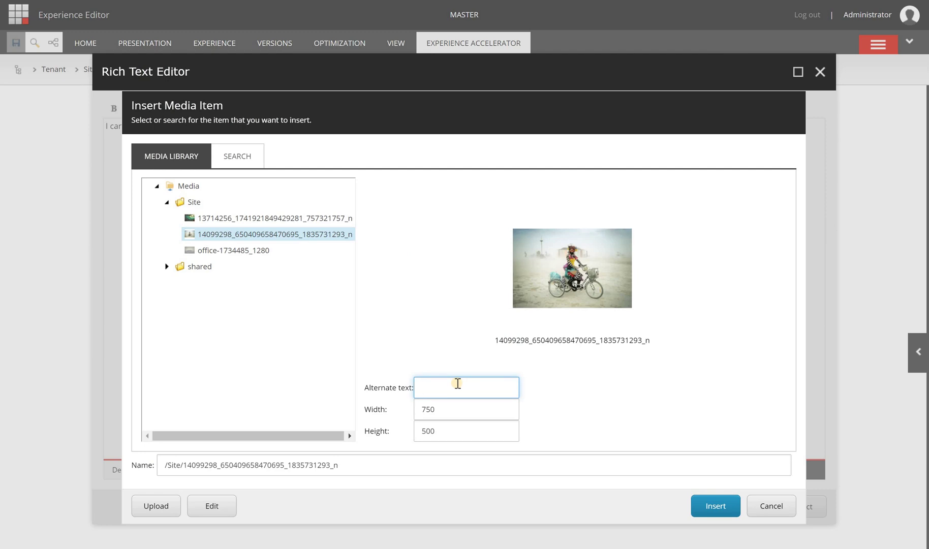
pyautogui.write('Photo')
pyautogui.press('Tab')
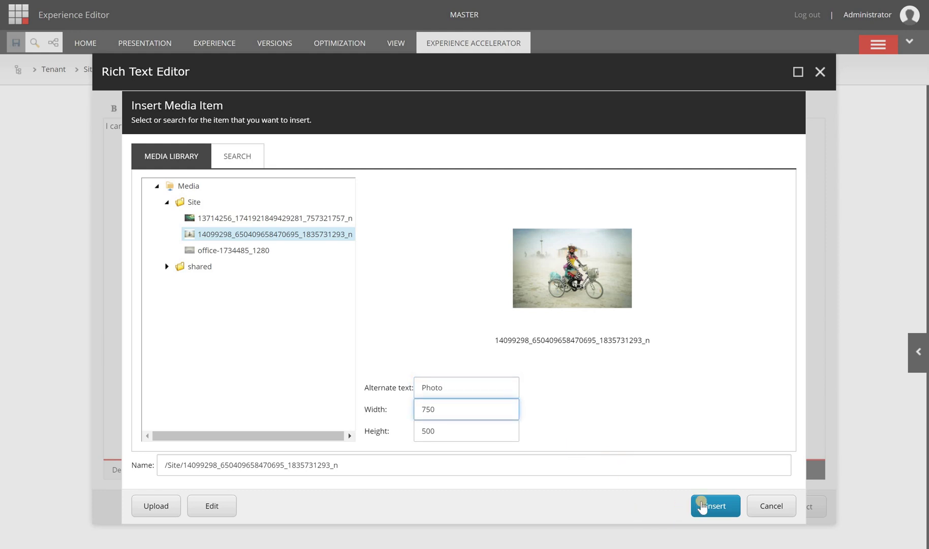
pyautogui.click(702, 505)
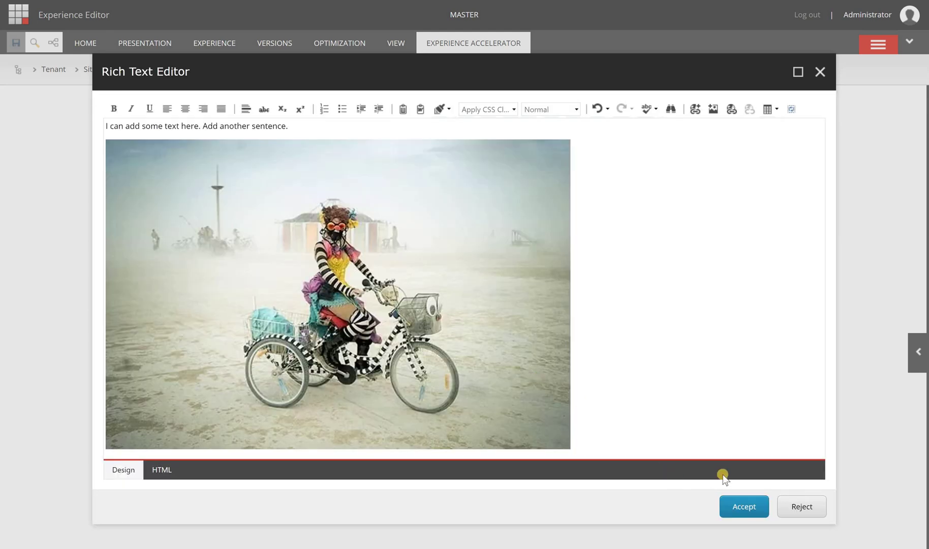
pyautogui.click(742, 503)
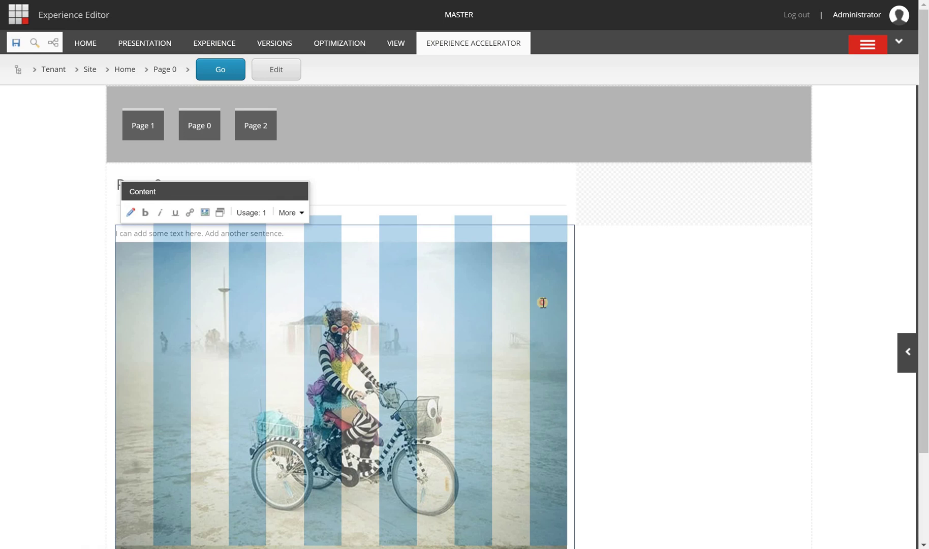
pyautogui.click(610, 292)
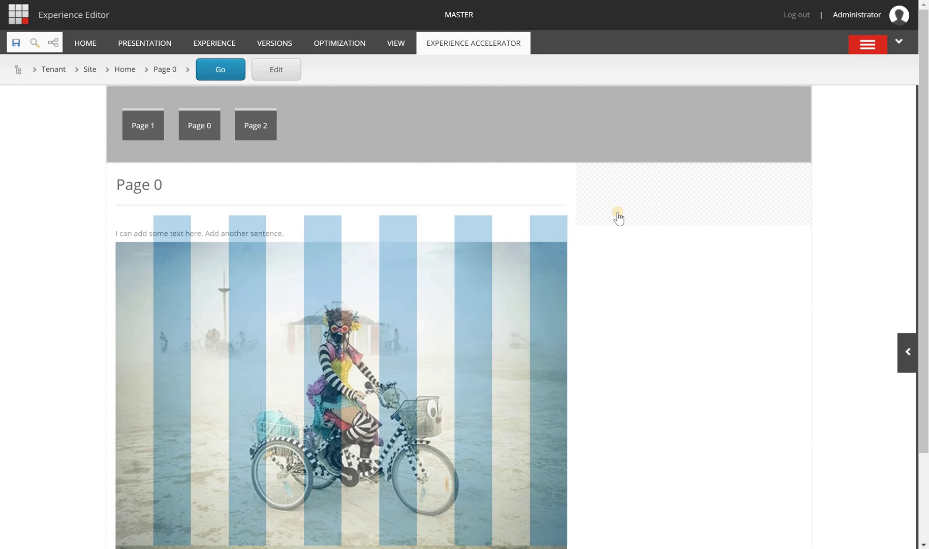
# Add a Media > Image component to Page 0's empty right-hand column.
pyautogui.moveTo(618, 217)
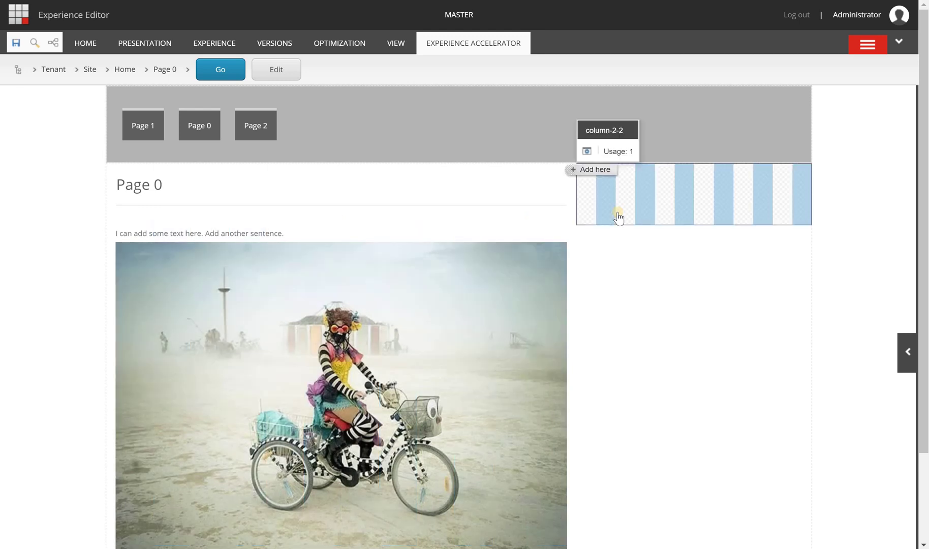
pyautogui.click(585, 170)
pyautogui.click(417, 152)
pyautogui.click(466, 238)
pyautogui.click(743, 459)
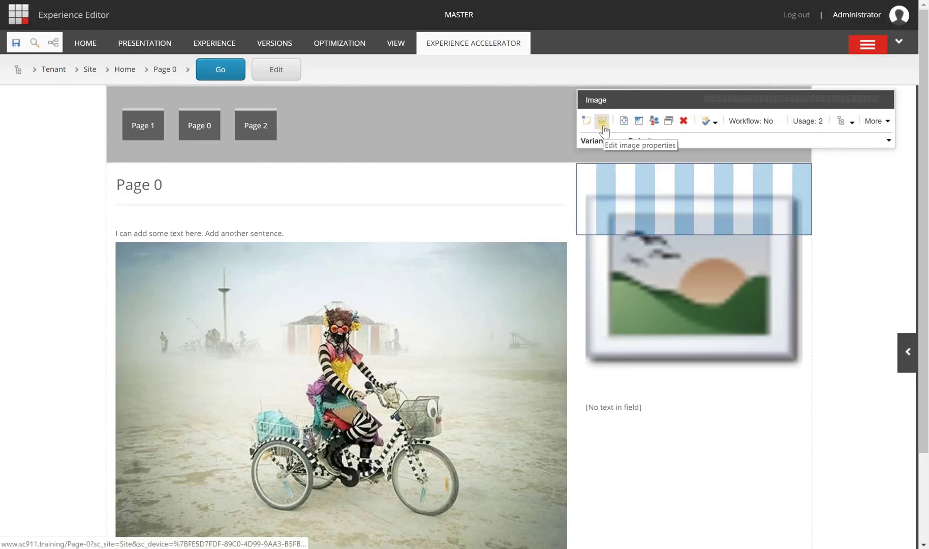
# Set the Image component's picture to office-1734485_1280 and save the page.
pyautogui.click(603, 123)
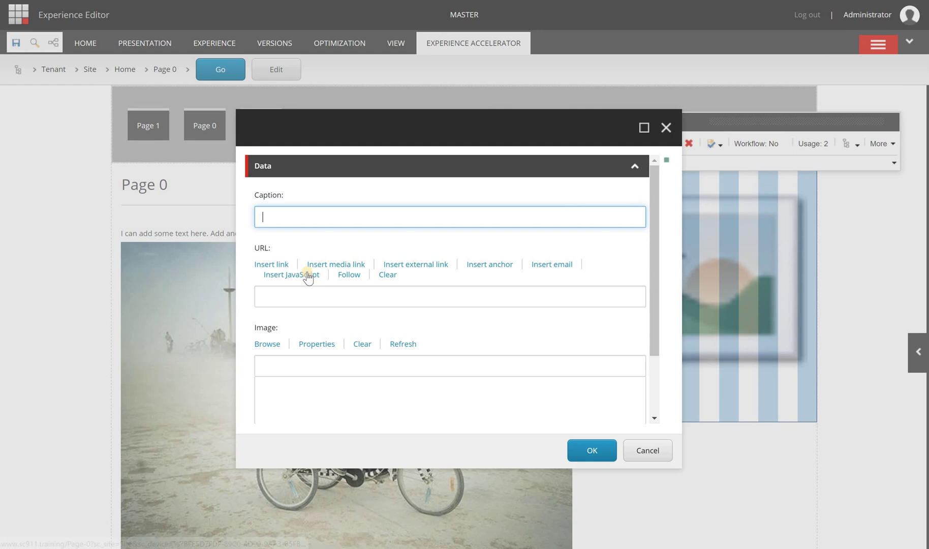
pyautogui.click(259, 346)
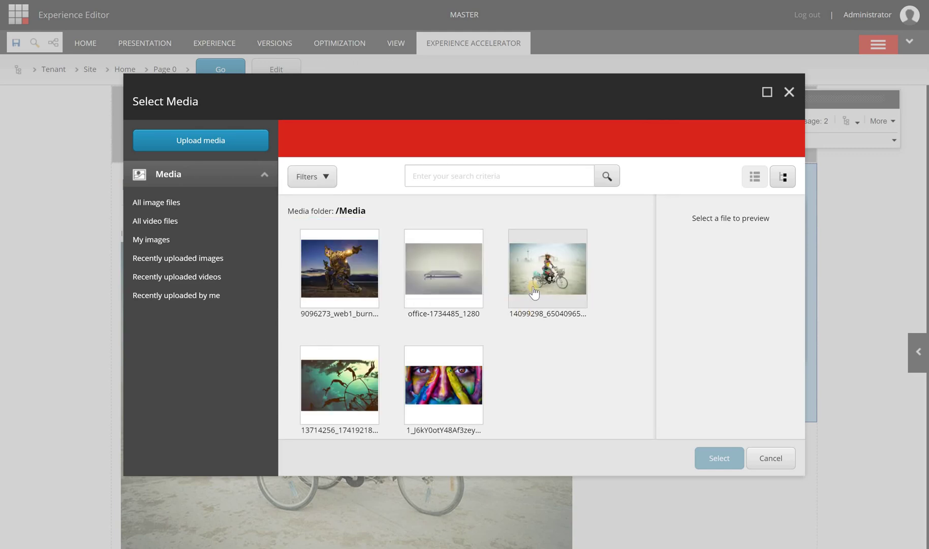
pyautogui.click(434, 272)
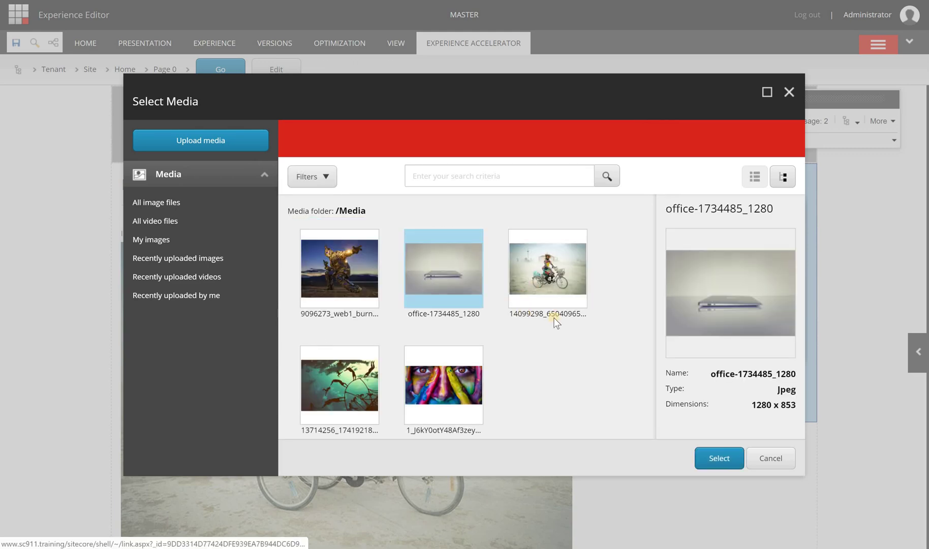
pyautogui.click(719, 457)
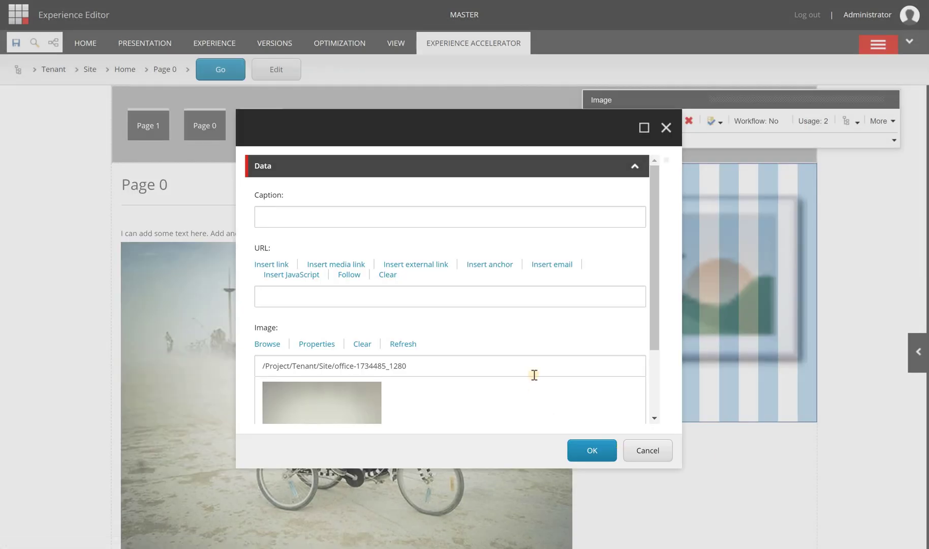
pyautogui.scroll(-2, 394, 313)
pyautogui.click(593, 451)
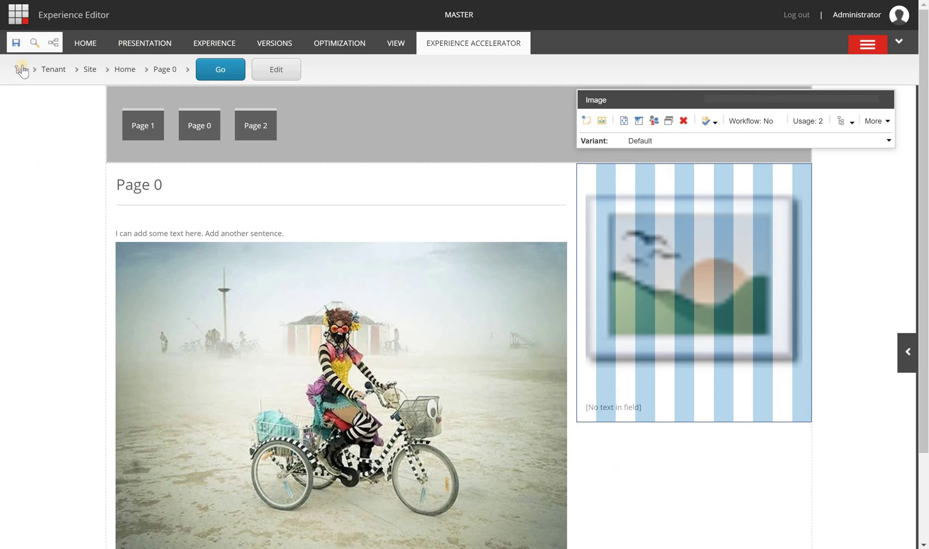
pyautogui.click(16, 47)
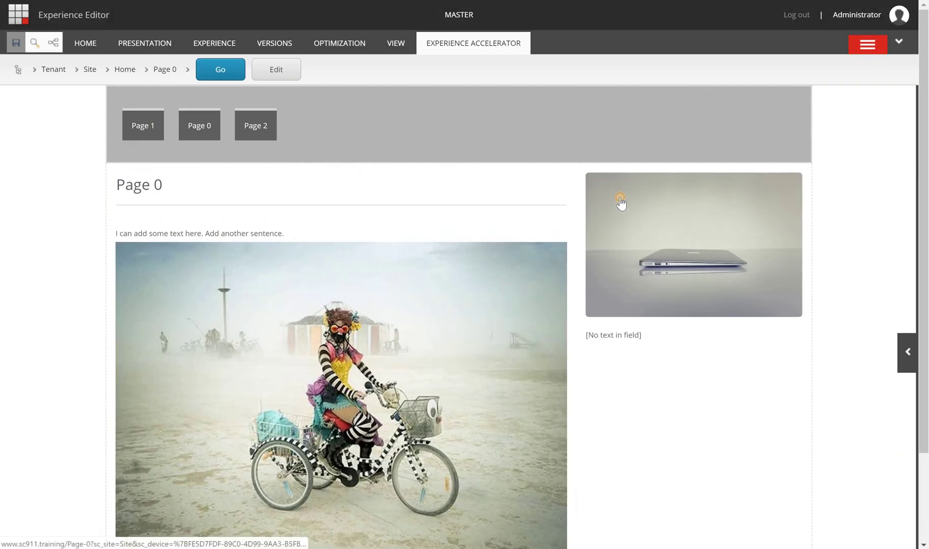
# Select the laptop Image component and open its image properties.
pyautogui.click(620, 201)
pyautogui.click(788, 163)
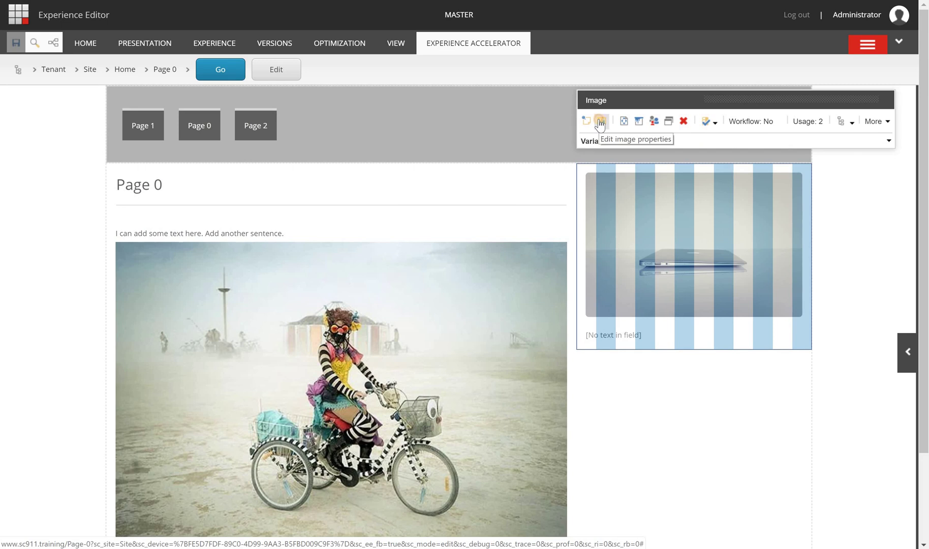
pyautogui.click(600, 122)
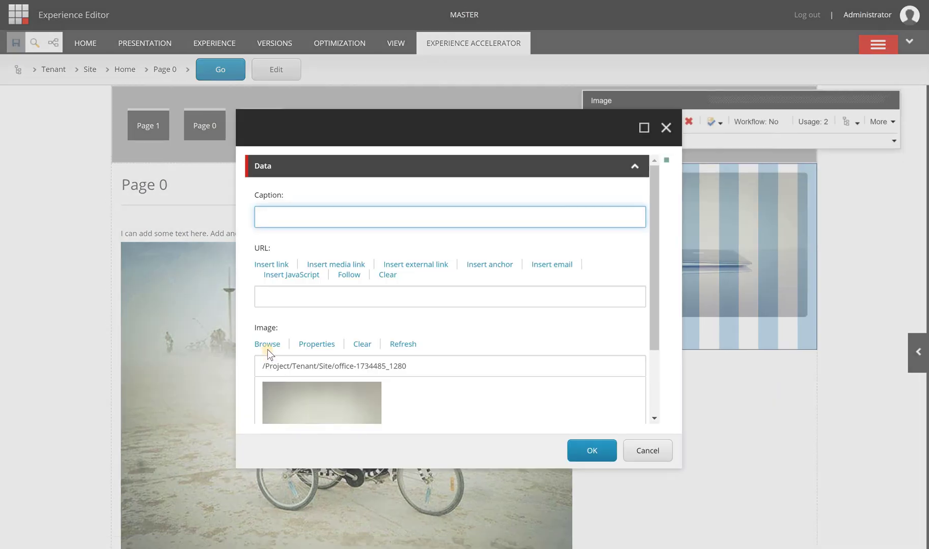
# Start uploading a new media file, then cancel back to the image properties unchanged.
pyautogui.click(267, 348)
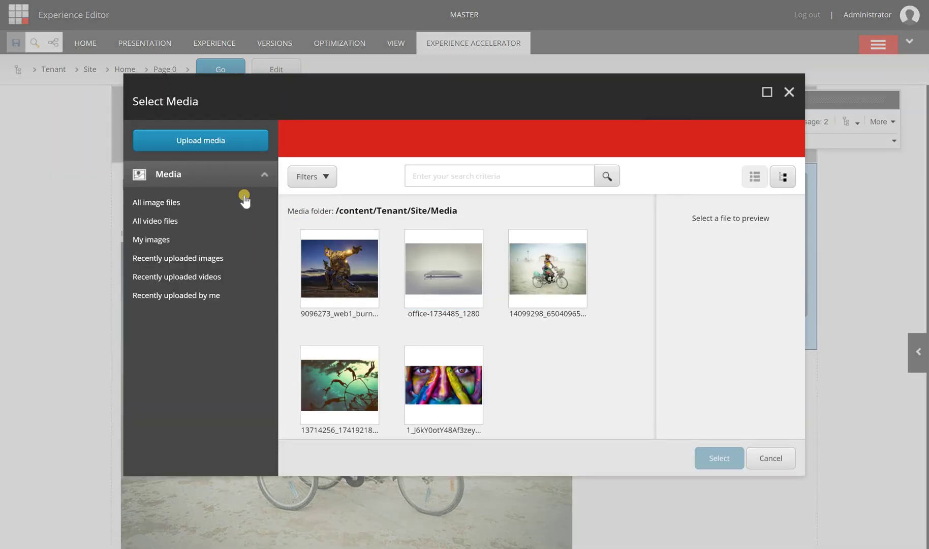
pyautogui.click(231, 152)
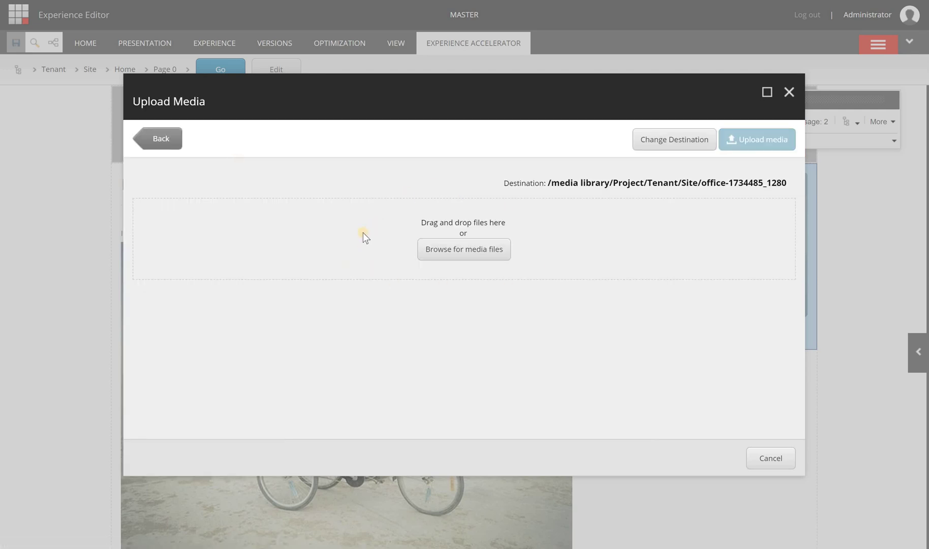
pyautogui.click(469, 247)
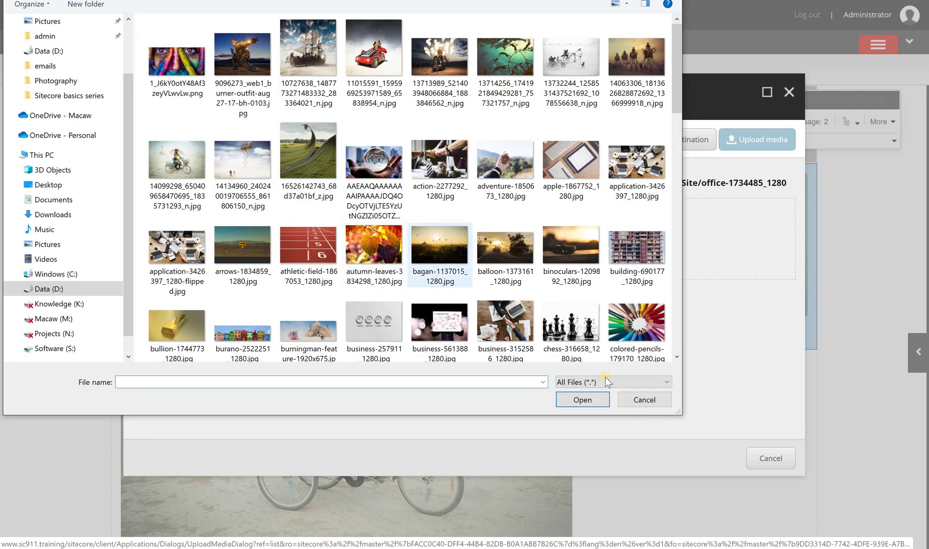
pyautogui.click(645, 400)
pyautogui.click(787, 463)
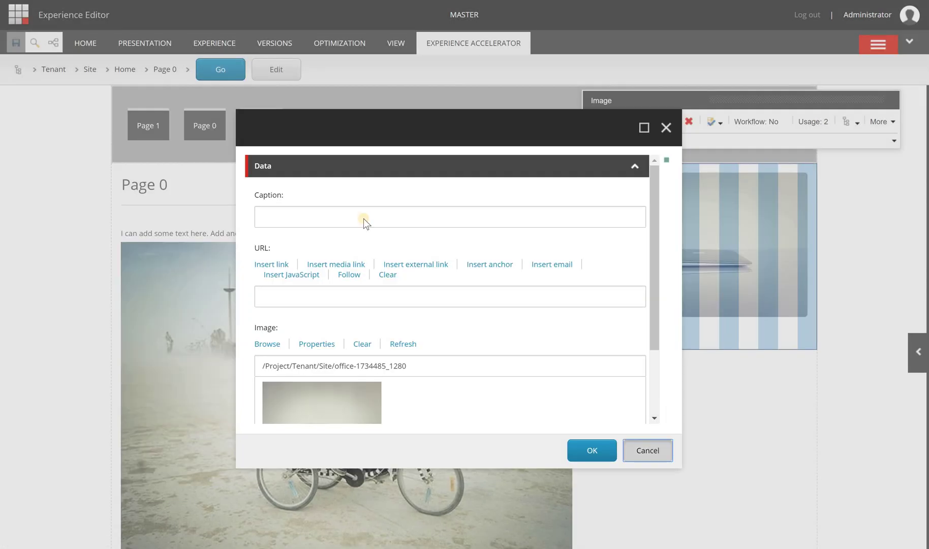
# Close the image dialog and open the Home item under Tenant > Site, showing its 'Test' Content field.
pyautogui.click(649, 451)
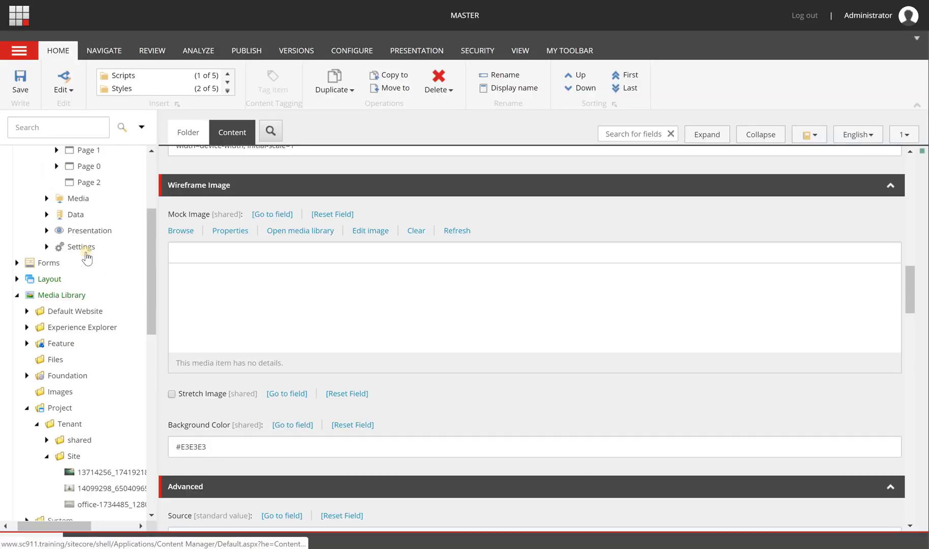
pyautogui.scroll(3, 86, 258)
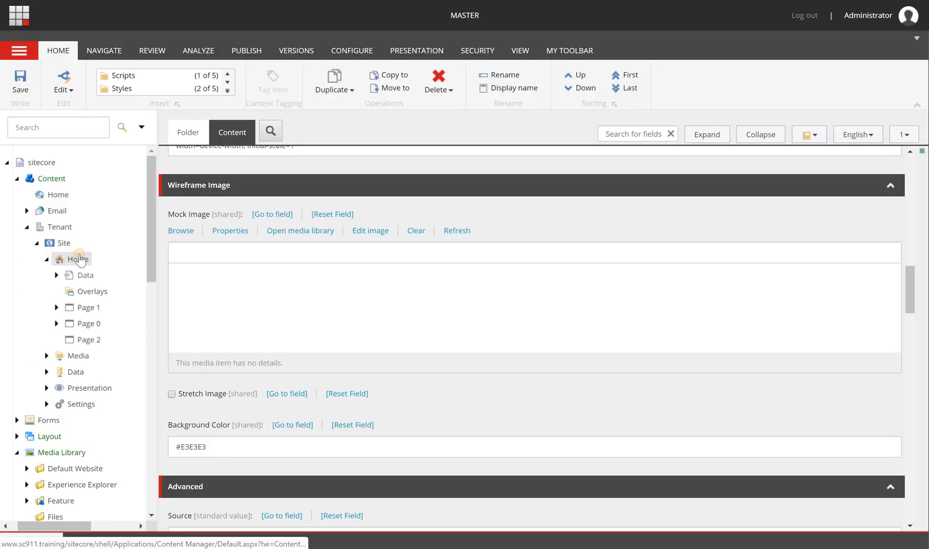
pyautogui.click(79, 259)
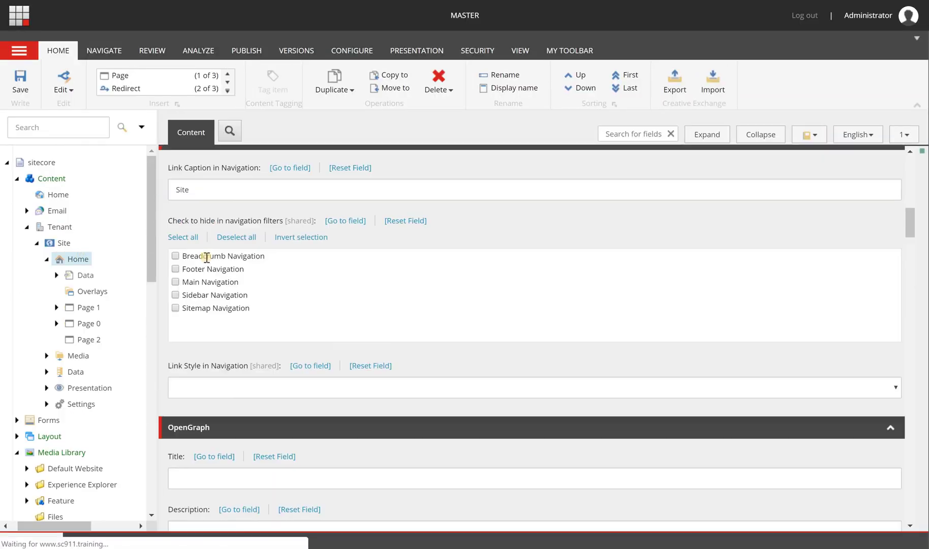
pyautogui.scroll(15, 207, 257)
pyautogui.scroll(-2, 207, 259)
pyautogui.scroll(-2, 206, 261)
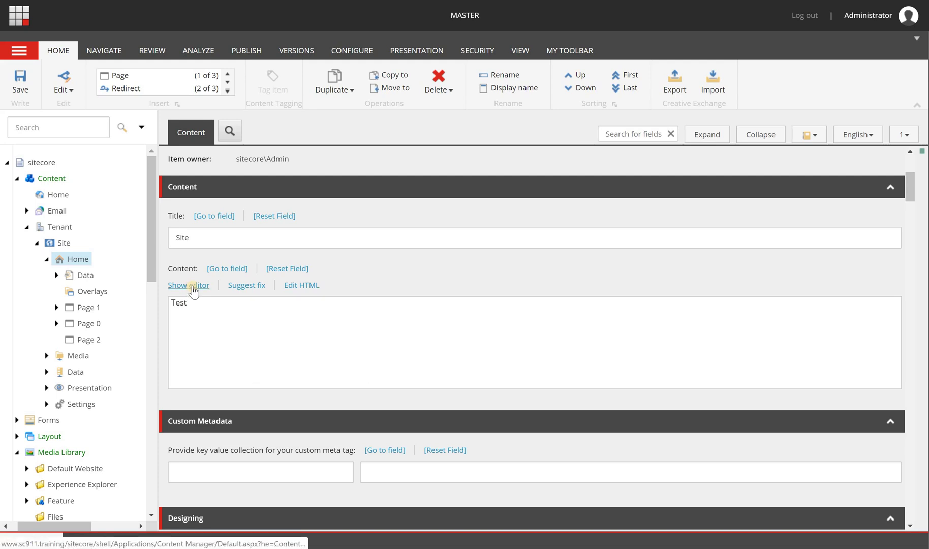
pyautogui.click(191, 287)
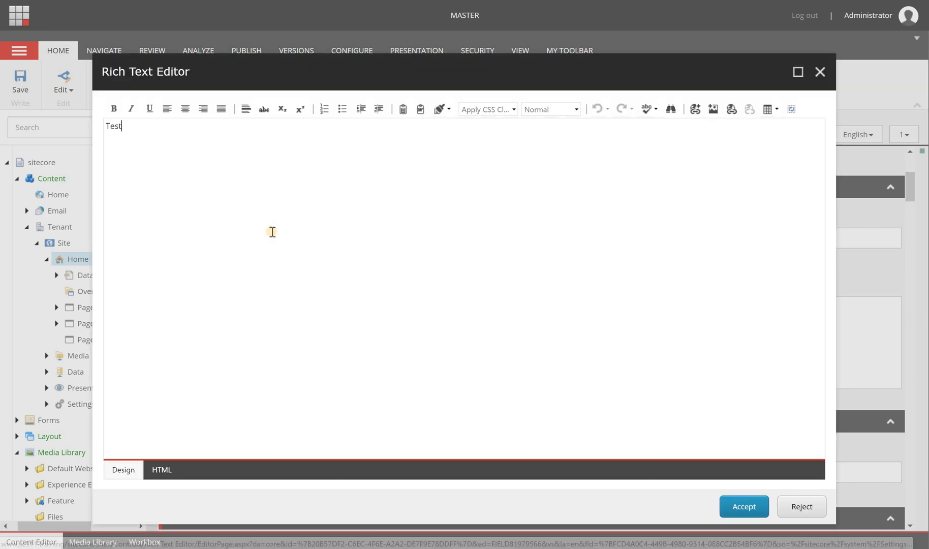
pyautogui.press('Return')
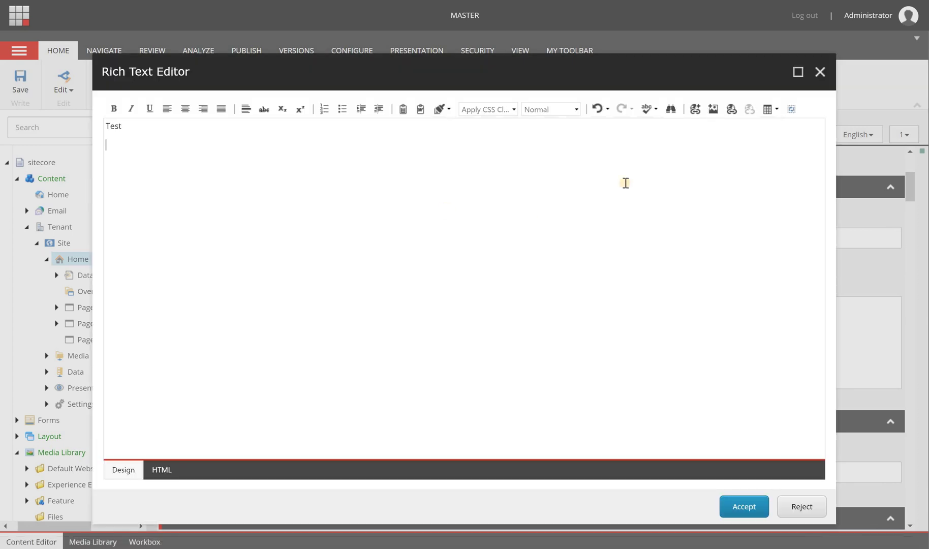
pyautogui.click(719, 115)
pyautogui.click(196, 203)
pyautogui.click(422, 222)
pyautogui.click(715, 506)
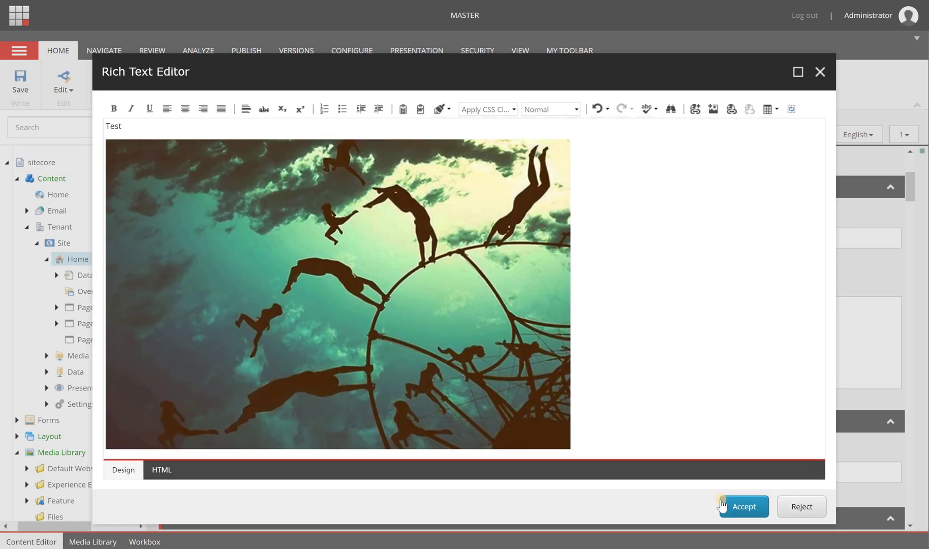
pyautogui.click(722, 505)
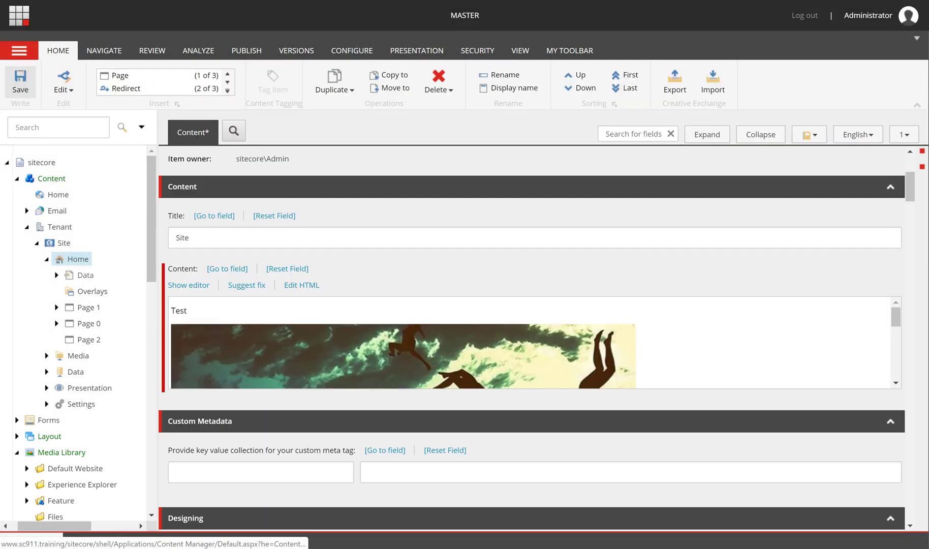
# Save the Home item and preview the Home page from the Presentation ribbon.
pyautogui.click(20, 81)
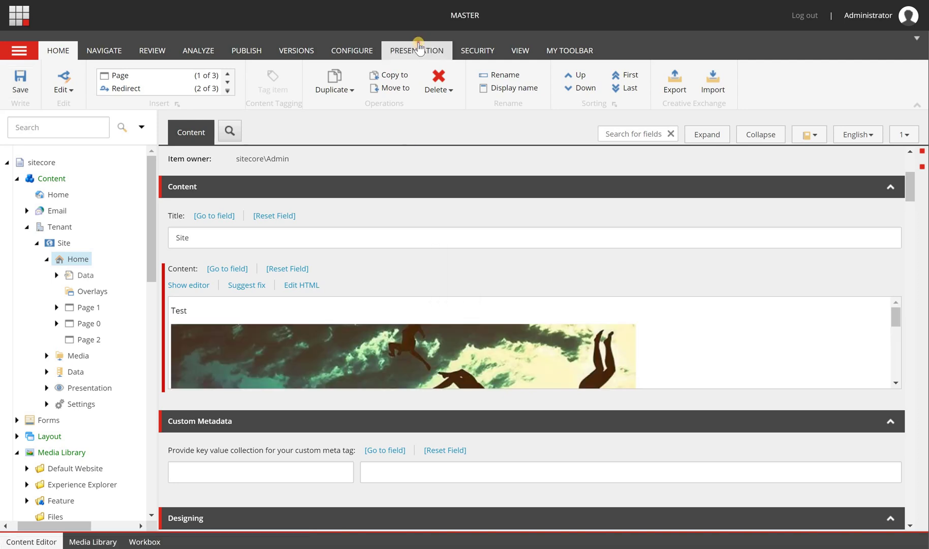
pyautogui.click(421, 51)
pyautogui.click(159, 82)
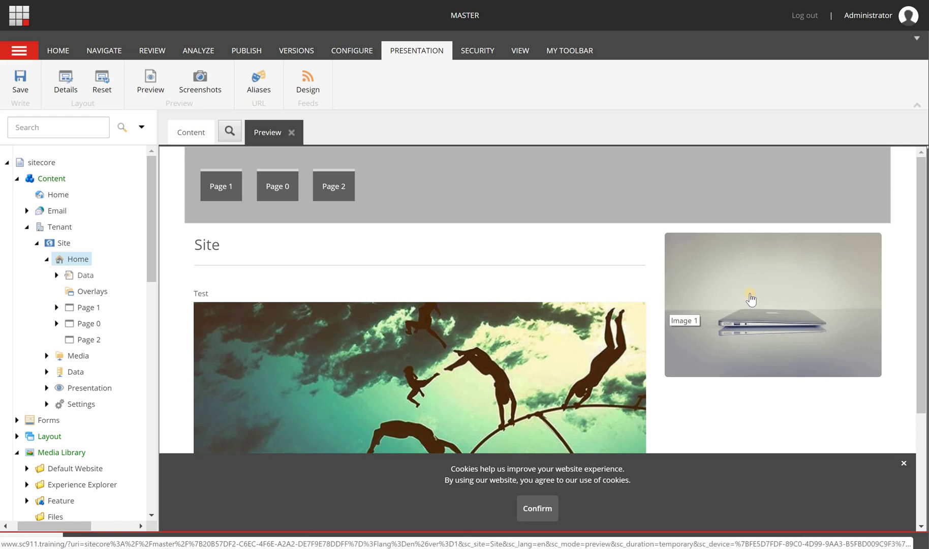
pyautogui.scroll(-1, 750, 299)
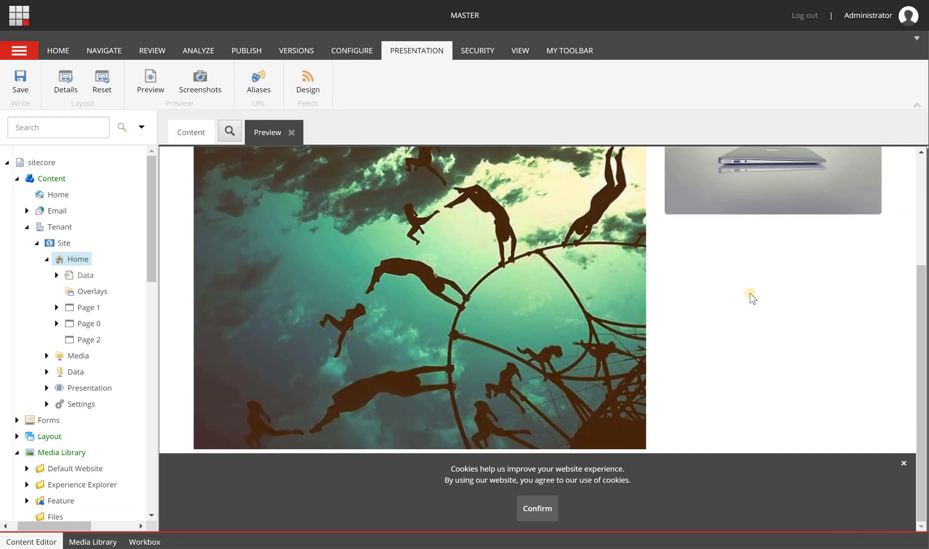
pyautogui.scroll(3, 753, 298)
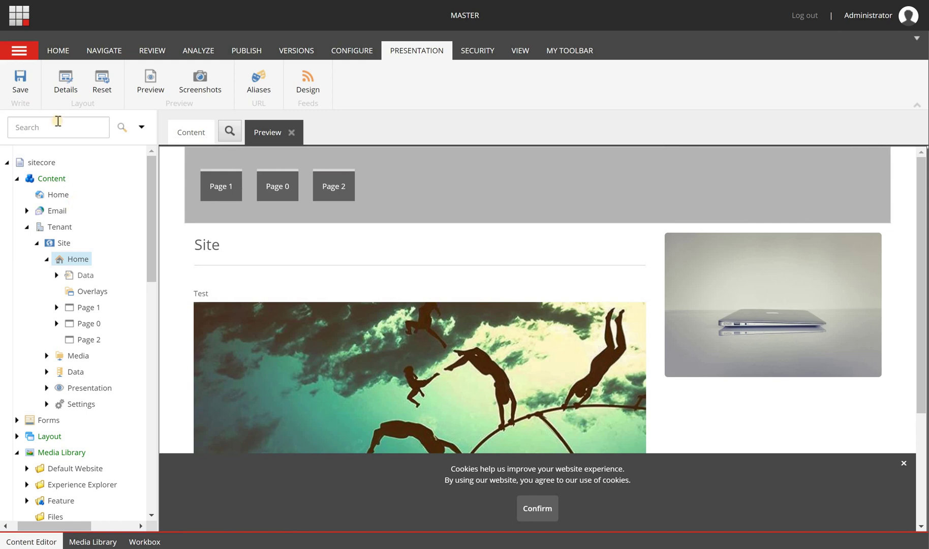